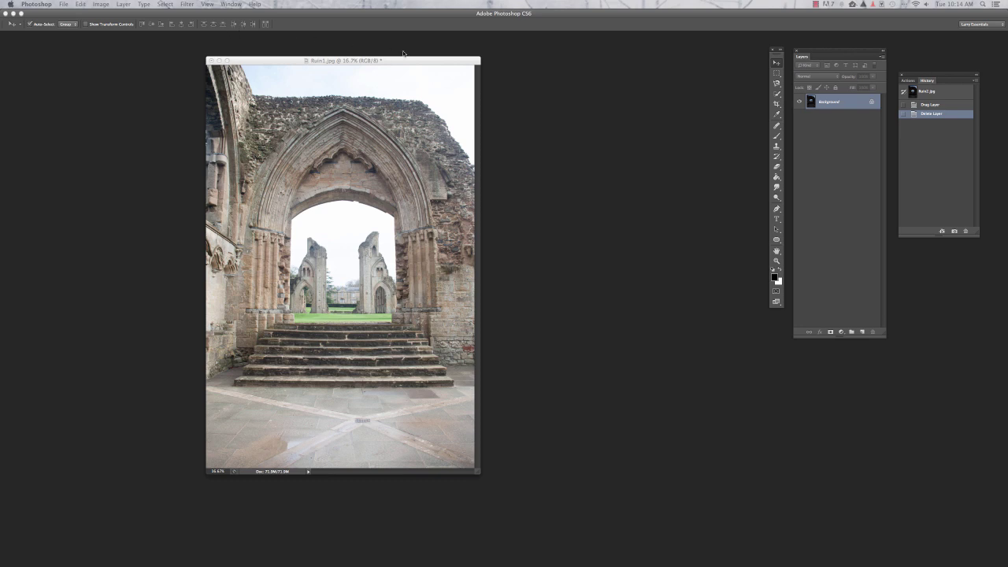
# - Place the dark Ruin2 window beside Ruin1 and enlarge it from the corner
pyautogui.moveTo(403, 60); pyautogui.dragTo(462, 59)
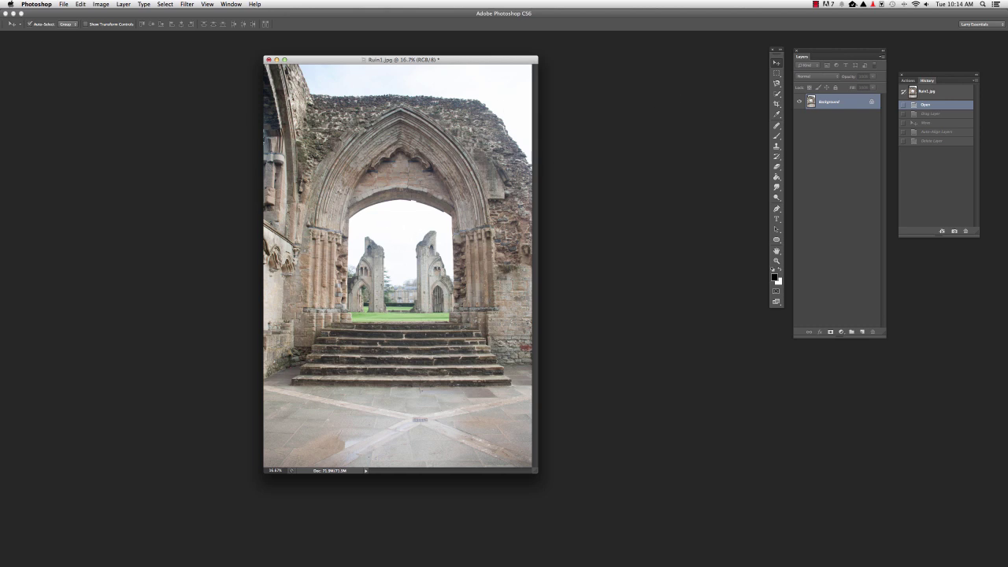
pyautogui.moveTo(1007, 69); pyautogui.dragTo(492, 92)
pyautogui.moveTo(429, 62); pyautogui.dragTo(324, 71)
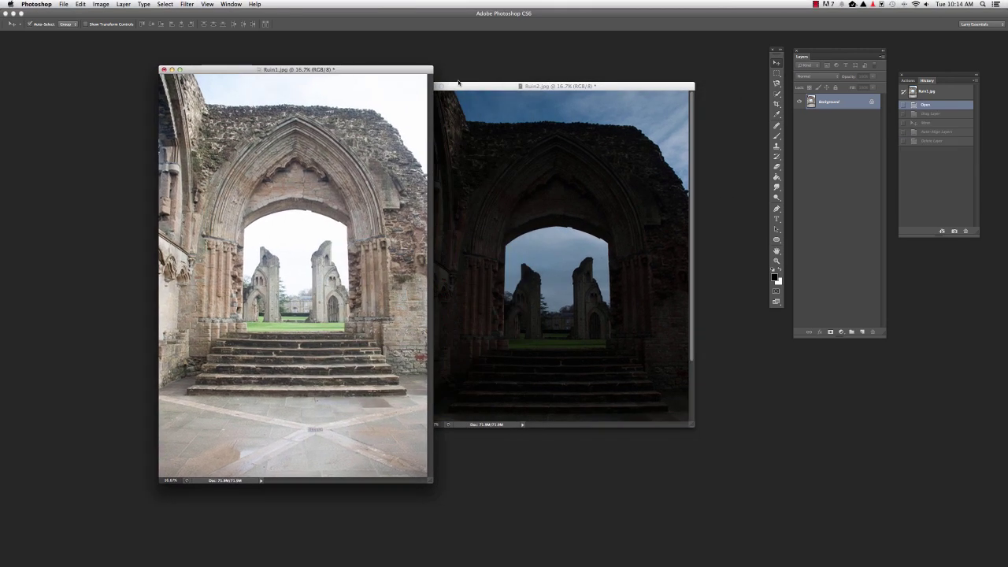
pyautogui.moveTo(480, 93); pyautogui.dragTo(481, 75)
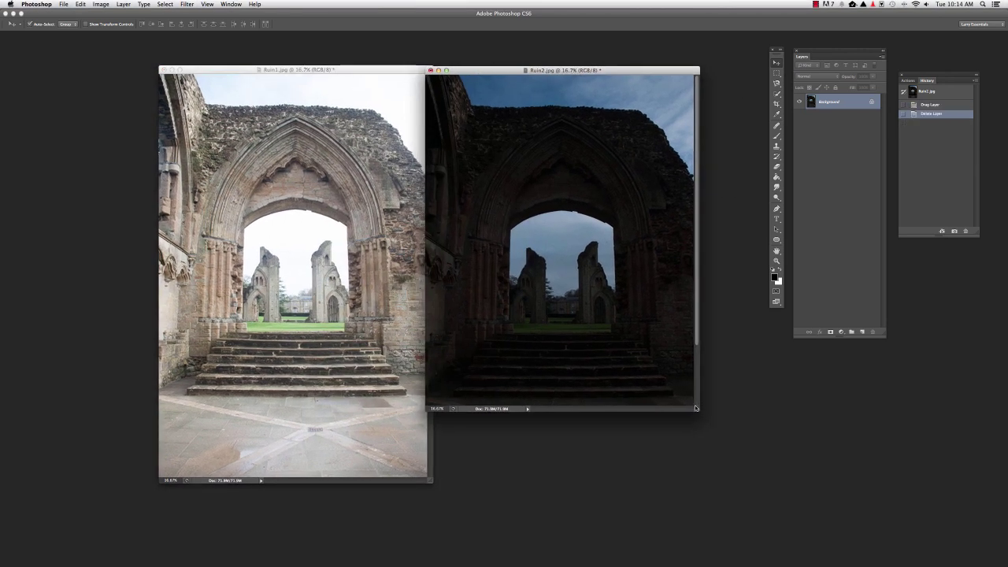
pyautogui.moveTo(696, 408); pyautogui.dragTo(760, 504)
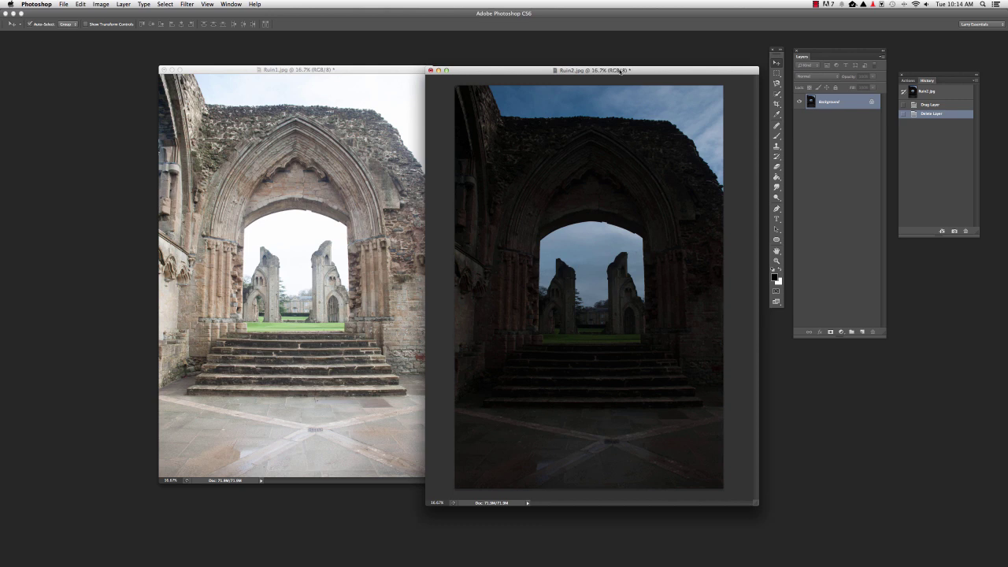
# - Line up the Ruin1 and Ruin2 windows side by side along the top
pyautogui.moveTo(621, 71); pyautogui.dragTo(621, 57)
pyautogui.click(376, 69)
pyautogui.moveTo(359, 71); pyautogui.dragTo(340, 56)
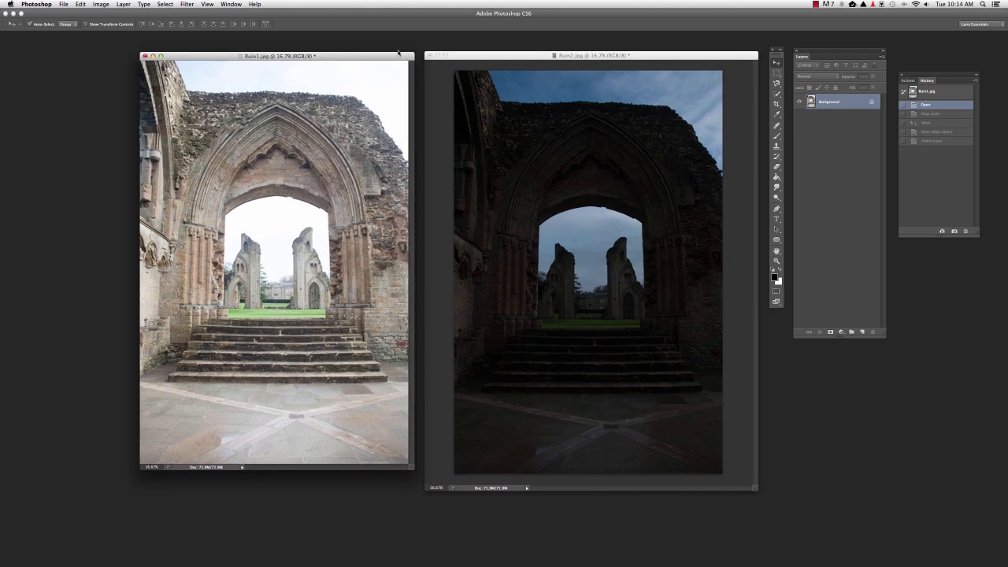
pyautogui.moveTo(520, 56); pyautogui.dragTo(520, 53)
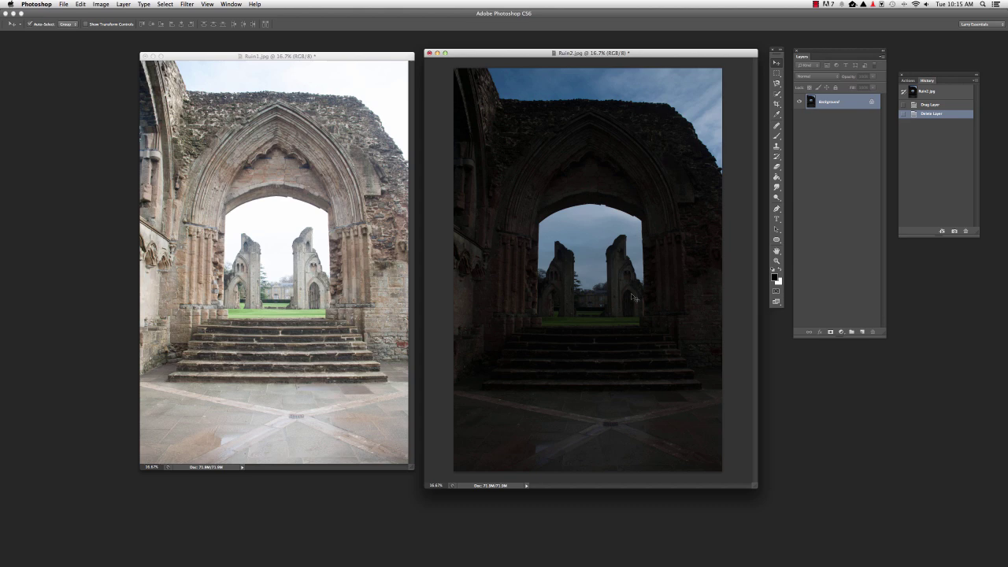
pyautogui.moveTo(400, 60); pyautogui.dragTo(399, 57)
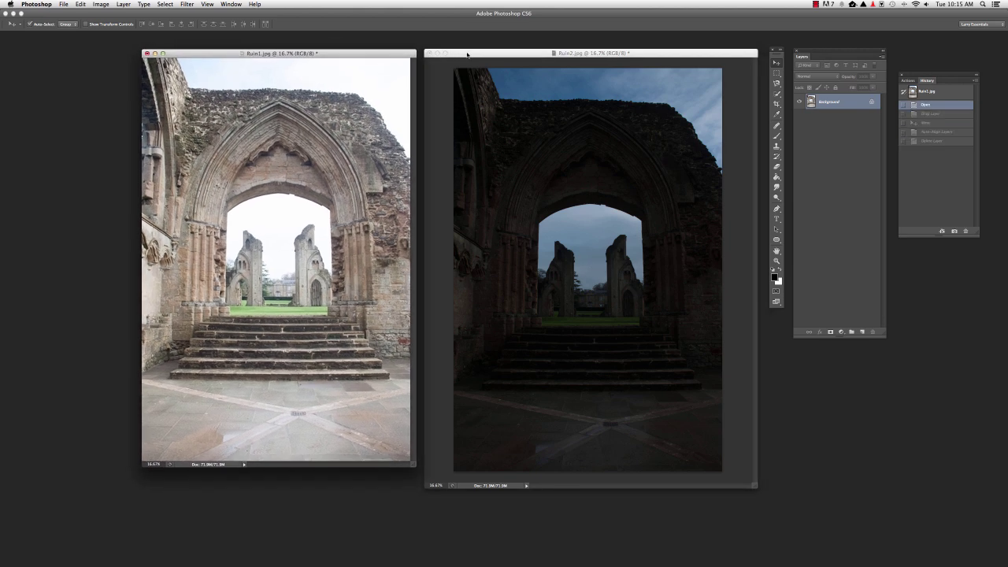
pyautogui.moveTo(467, 54); pyautogui.dragTo(465, 54)
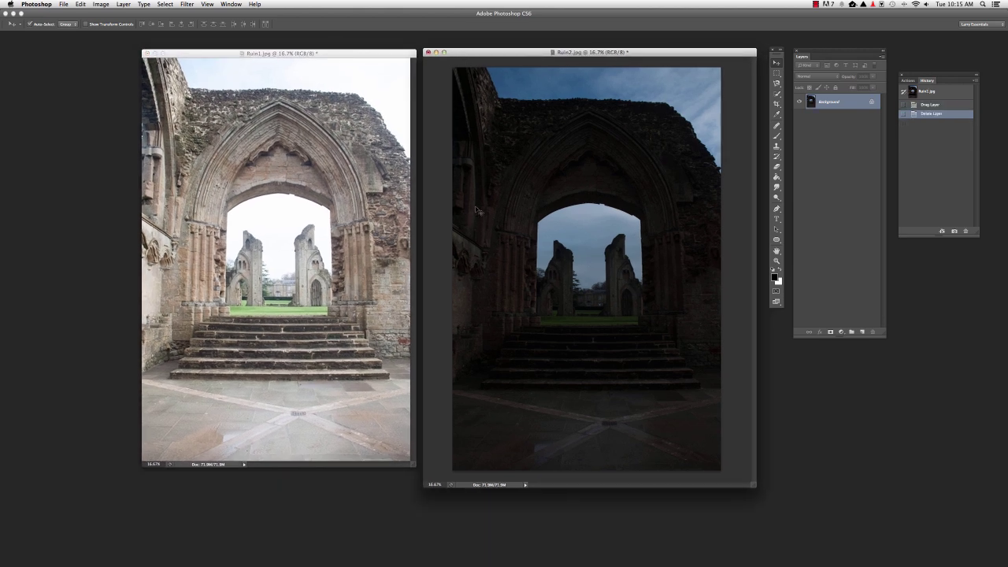
pyautogui.moveTo(375, 54); pyautogui.dragTo(375, 58)
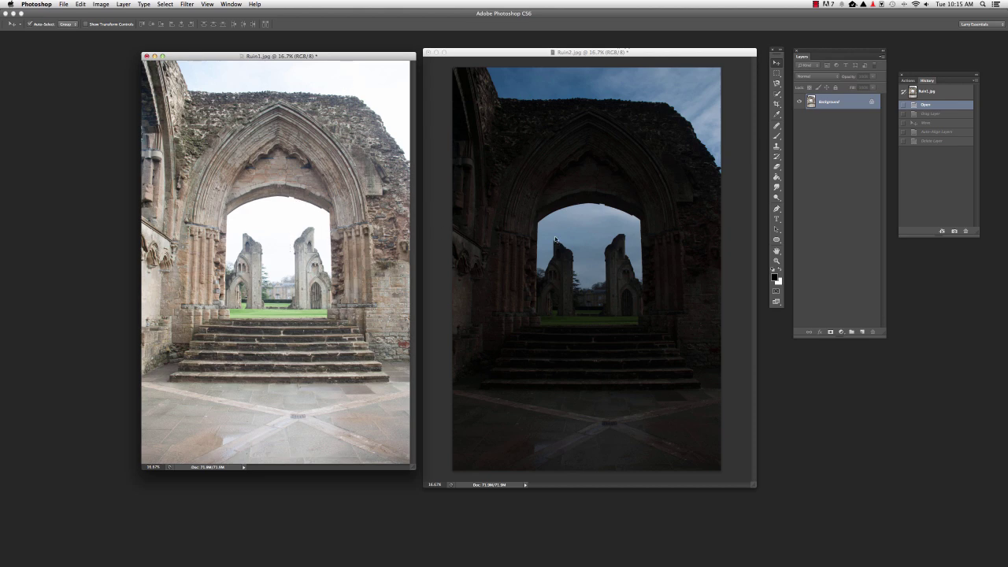
# - Copy the bright Ruin1 image into Ruin2 as Layer 1 and switch to full-screen mode
pyautogui.moveTo(624, 250); pyautogui.dragTo(622, 257)
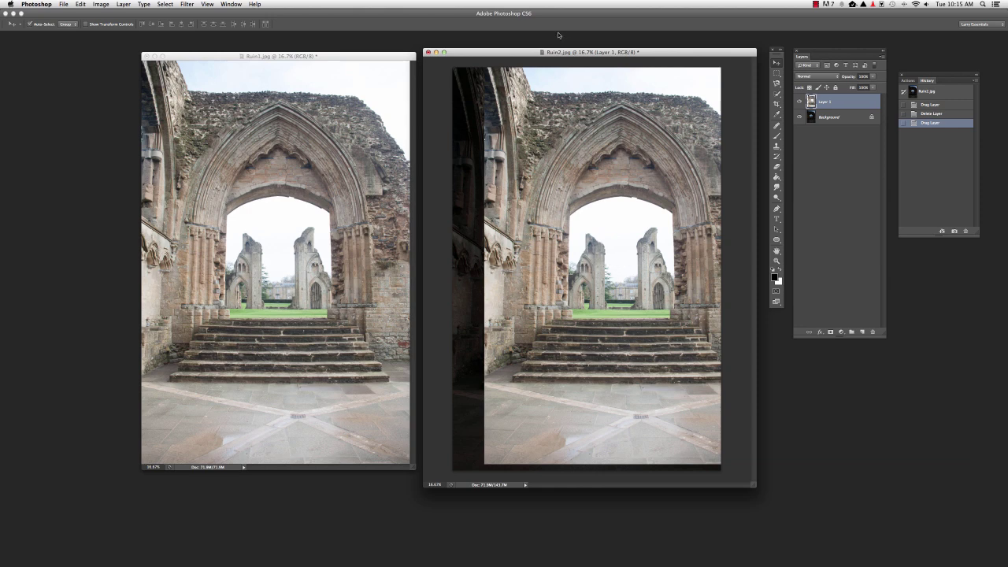
pyautogui.moveTo(510, 54); pyautogui.dragTo(405, 55)
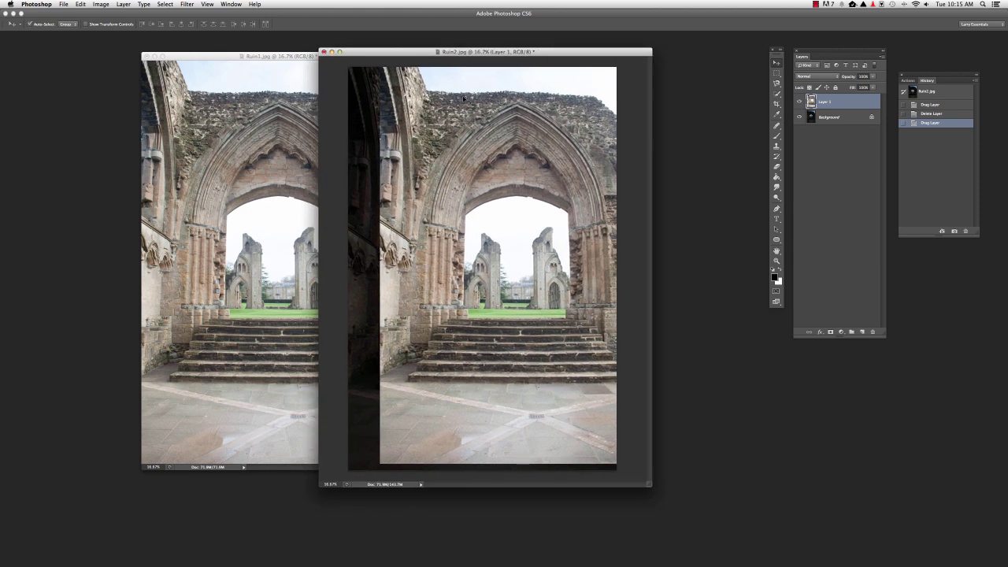
pyautogui.press('f')
pyautogui.scroll(-3, 519, 208)
pyautogui.hscroll(3, 518, 207)
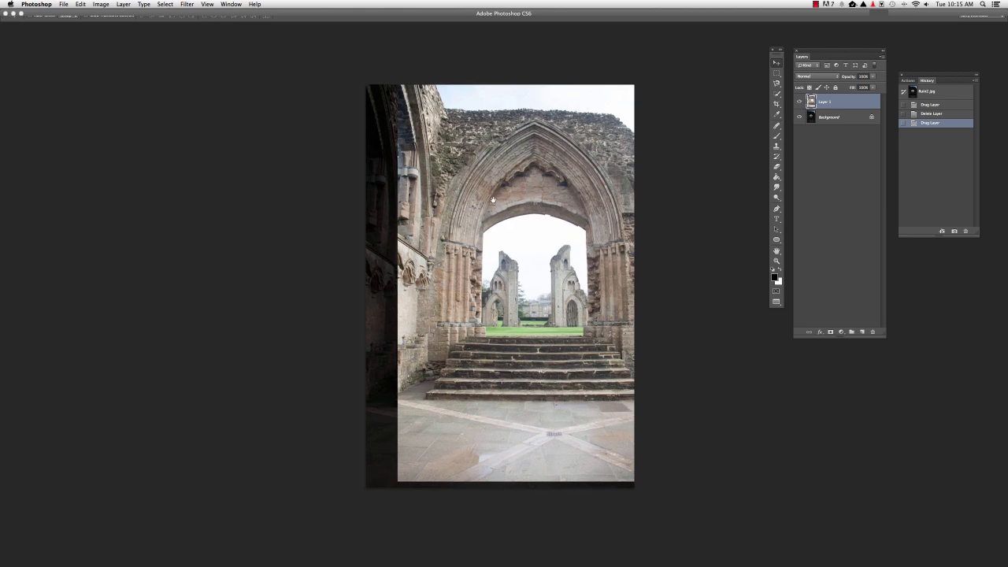
# - Move Layer 1 to roughly match the arches, toggling its visibility to compare
pyautogui.moveTo(481, 238); pyautogui.dragTo(439, 270)
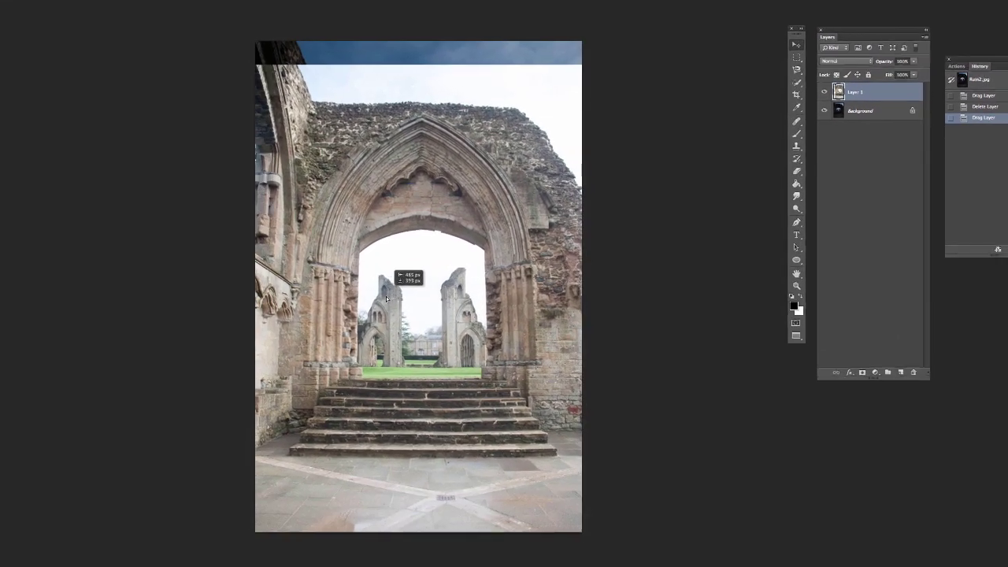
pyautogui.moveTo(386, 296); pyautogui.dragTo(398, 268)
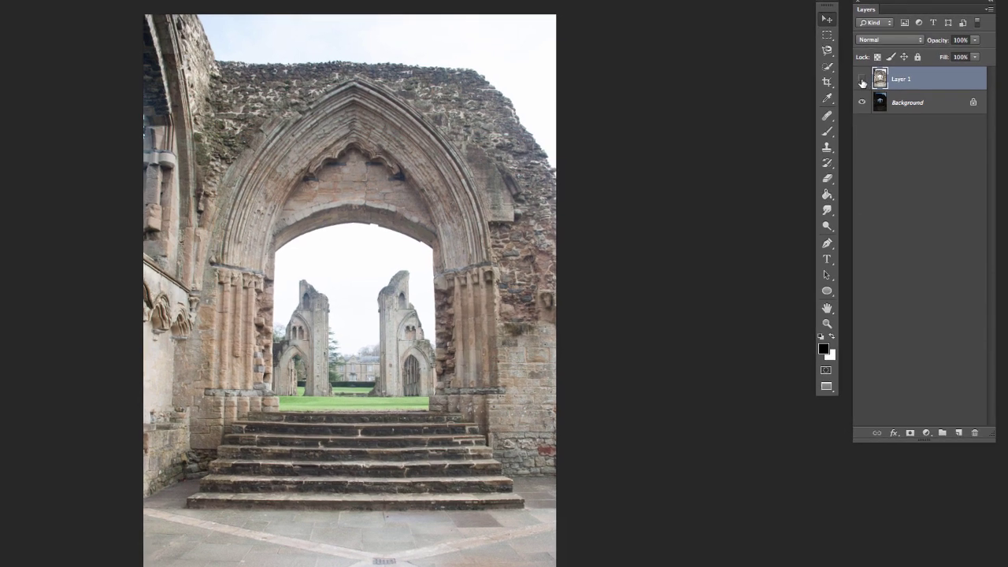
pyautogui.click(863, 80)
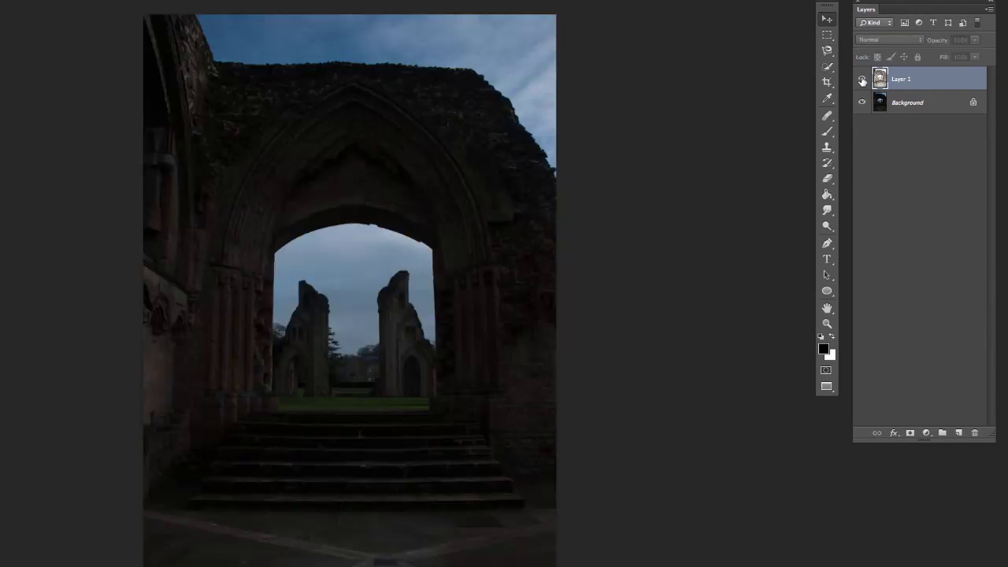
pyautogui.click(862, 81)
pyautogui.moveTo(347, 191); pyautogui.dragTo(373, 186)
pyautogui.click(862, 79)
pyautogui.click(863, 79)
pyautogui.click(863, 79)
pyautogui.click(862, 79)
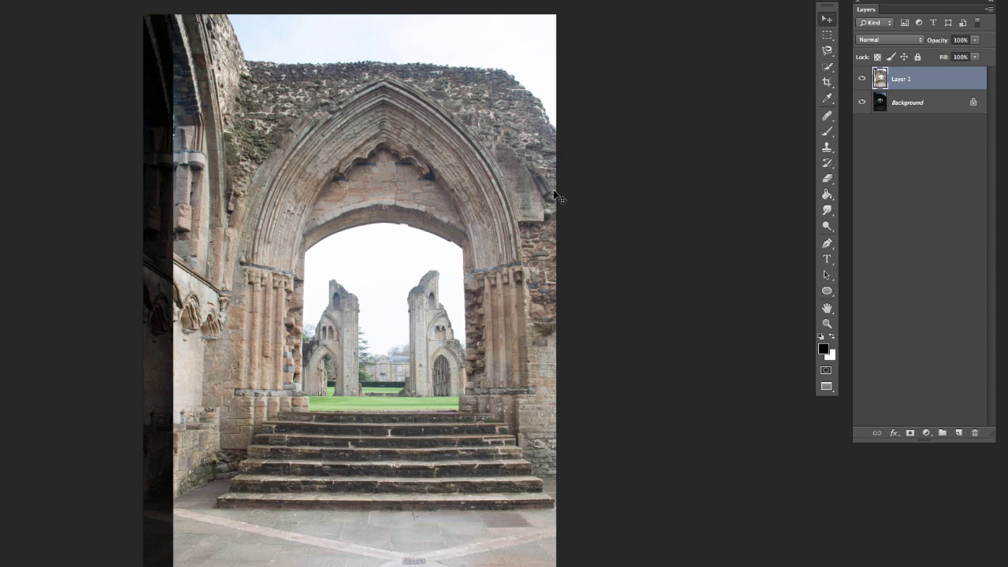
# - Auto-align both layers with Auto projection, then toggle Layer 1 to confirm the arches match
pyautogui.keyDown('shift'); pyautogui.click(919, 102); pyautogui.keyUp('shift')
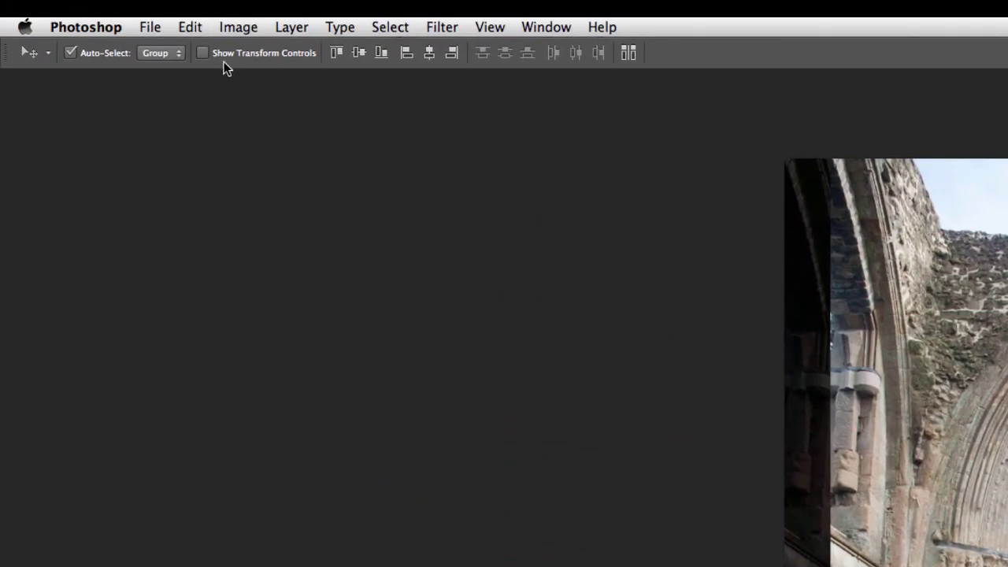
pyautogui.click(190, 27)
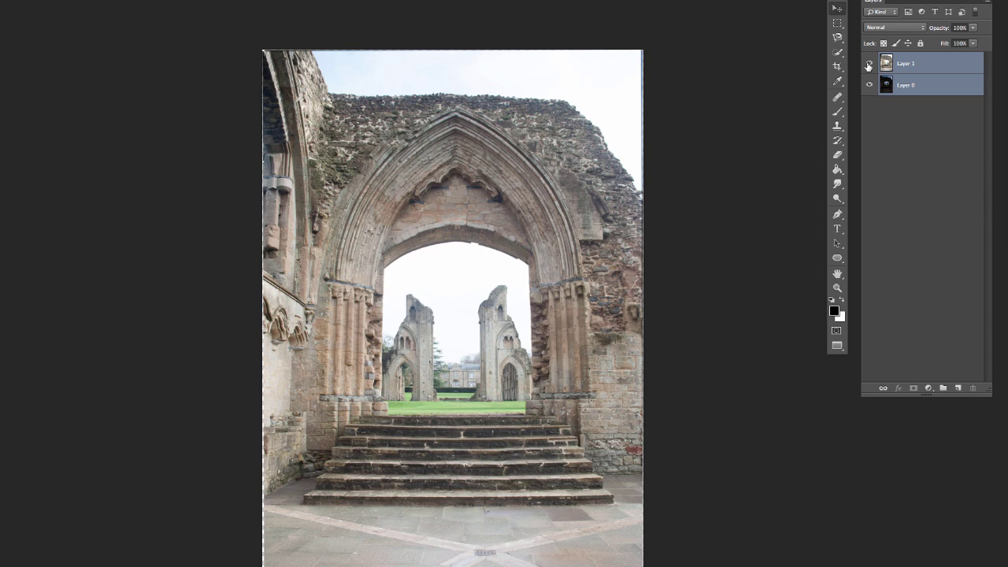
pyautogui.click(870, 63)
pyautogui.click(870, 64)
pyautogui.click(870, 64)
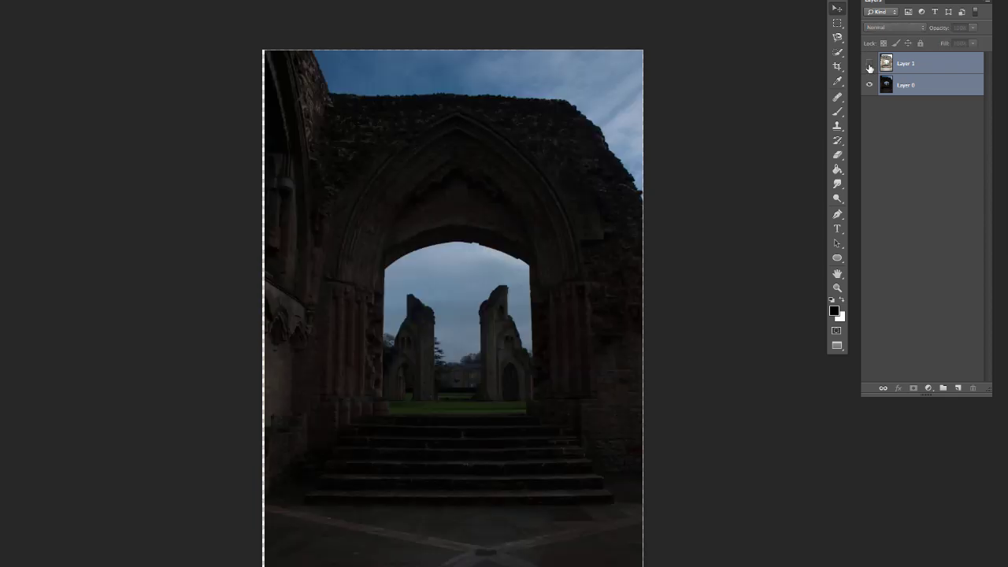
pyautogui.click(871, 66)
pyautogui.click(871, 66)
pyautogui.click(870, 66)
pyautogui.click(871, 66)
pyautogui.click(871, 66)
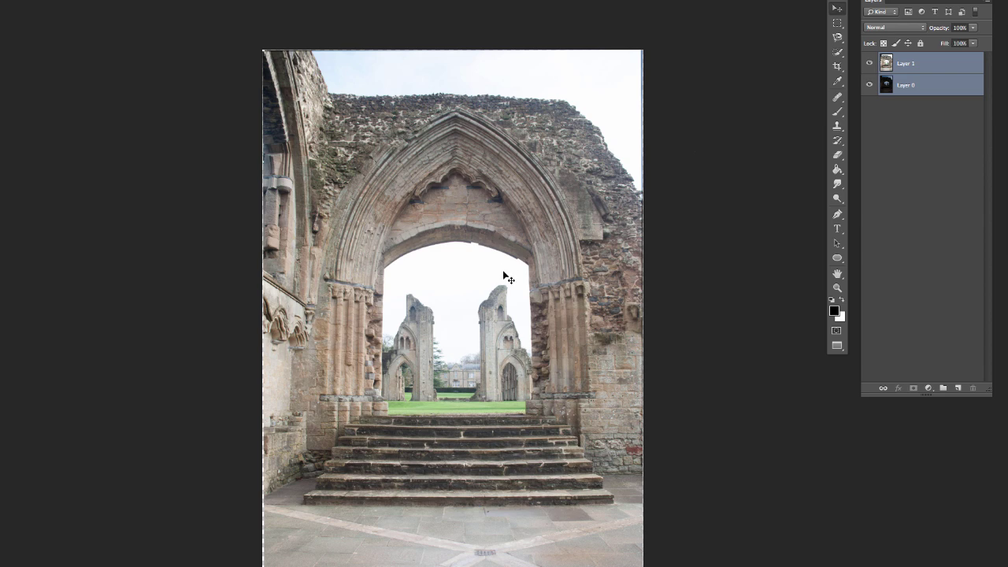
pyautogui.moveTo(516, 308); pyautogui.dragTo(491, 268)
# - Add a white layer mask to Layer 1
pyautogui.click(870, 63)
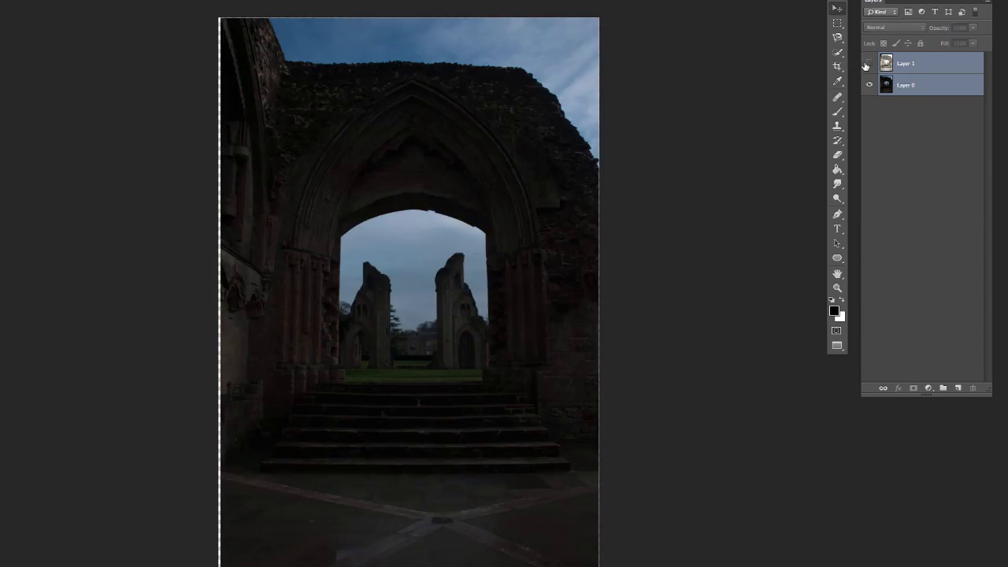
pyautogui.click(870, 63)
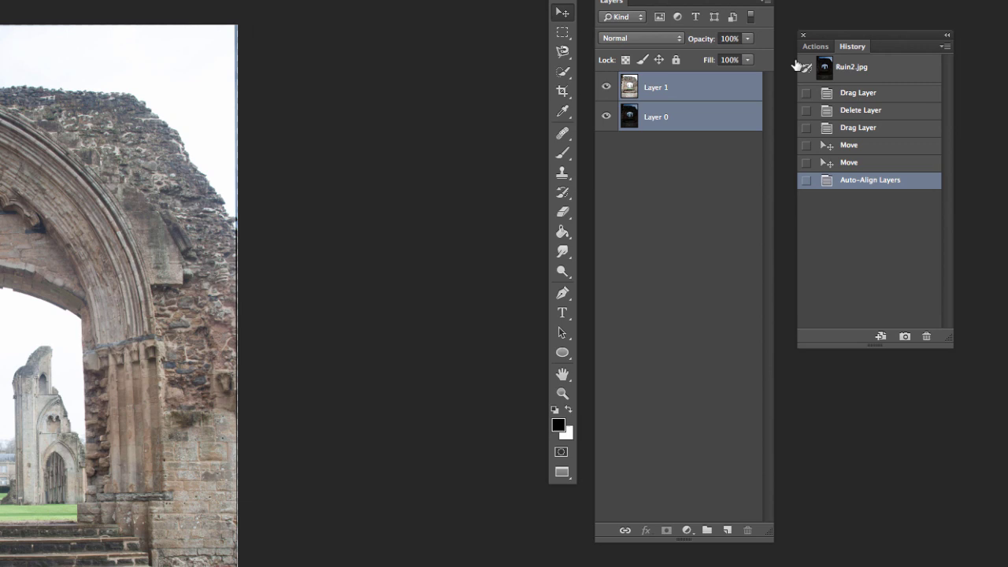
pyautogui.click(670, 161)
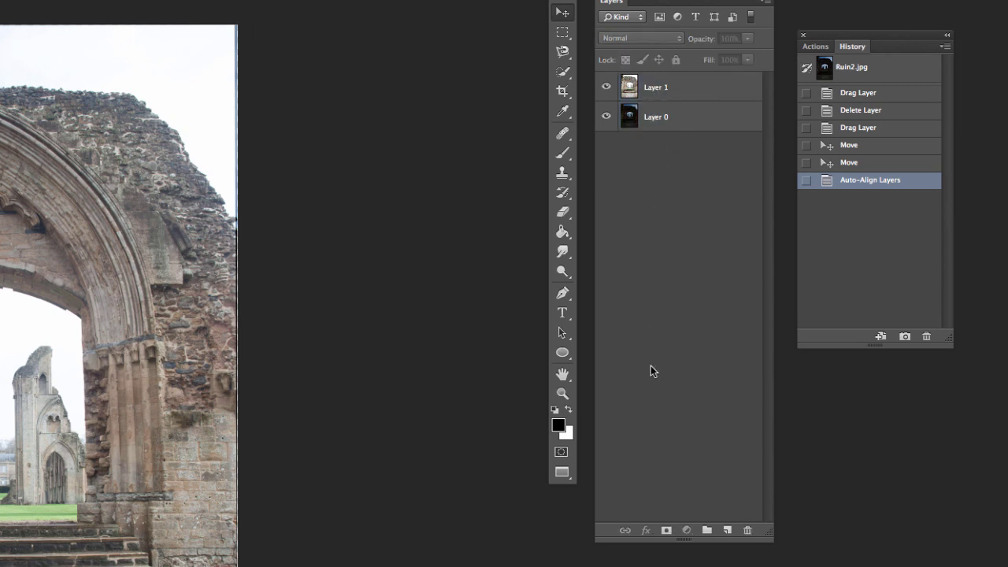
pyautogui.click(666, 531)
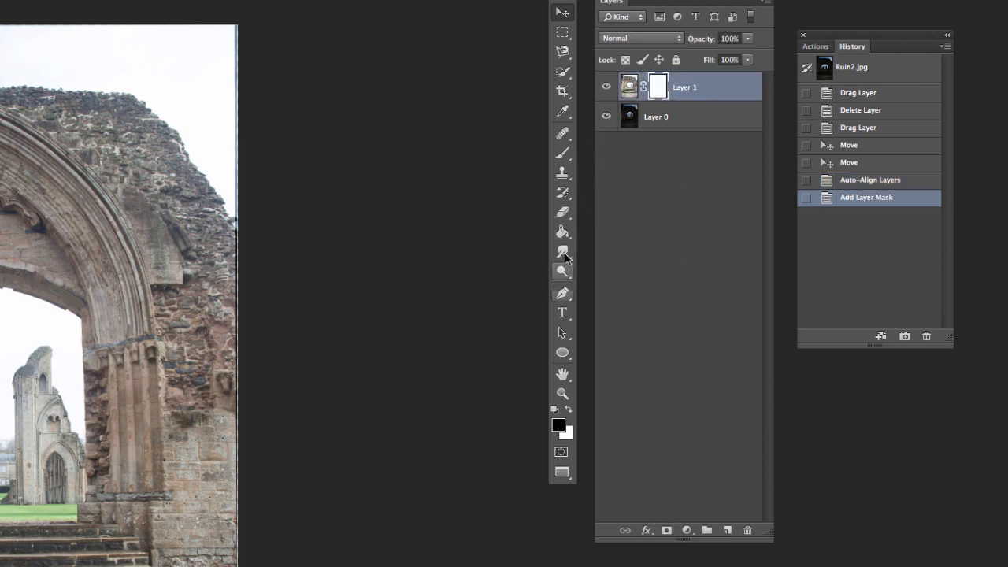
# - Set the brush to 1200 px, 0% hardness and 17% opacity
pyautogui.click(562, 13)
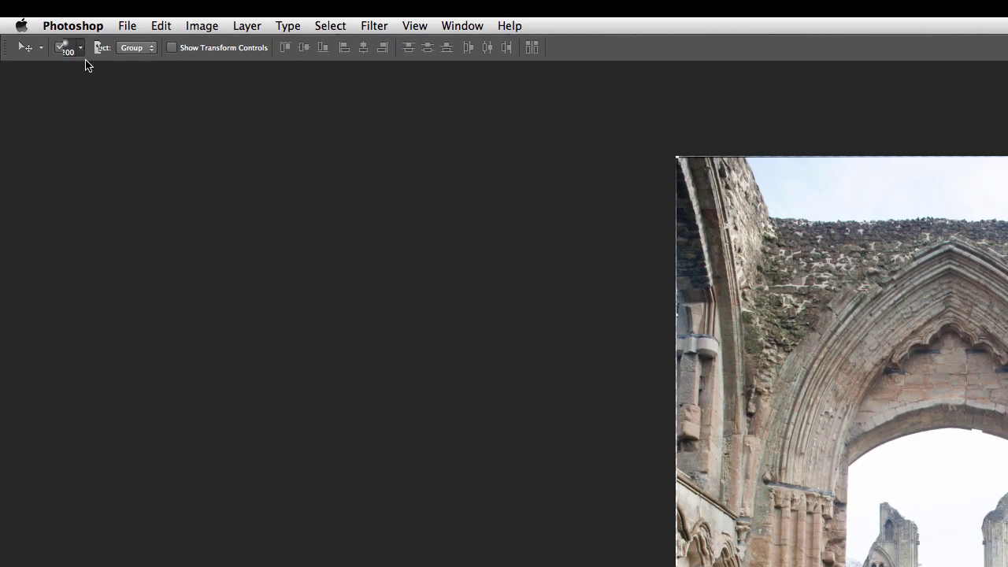
pyautogui.click(80, 49)
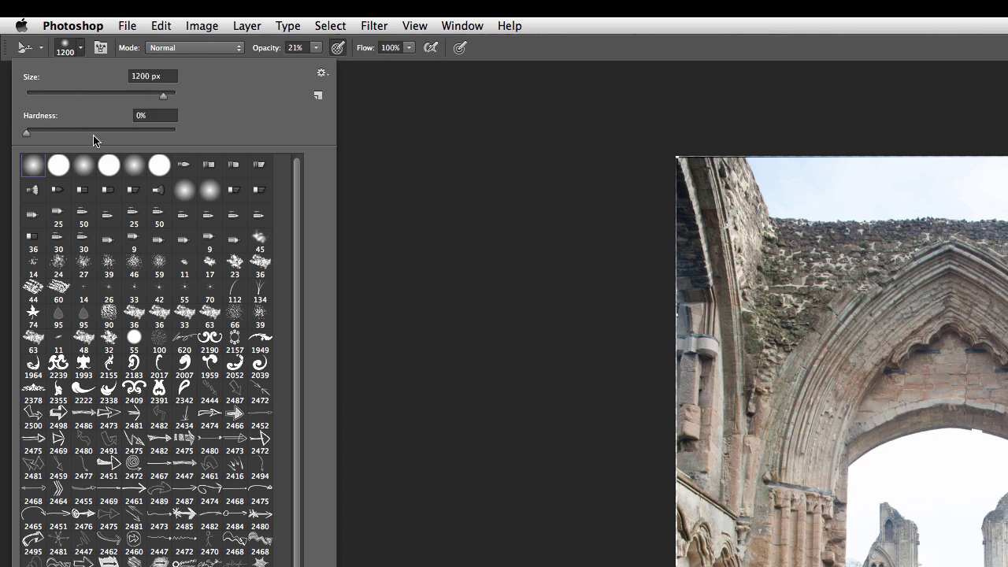
pyautogui.click(512, 176)
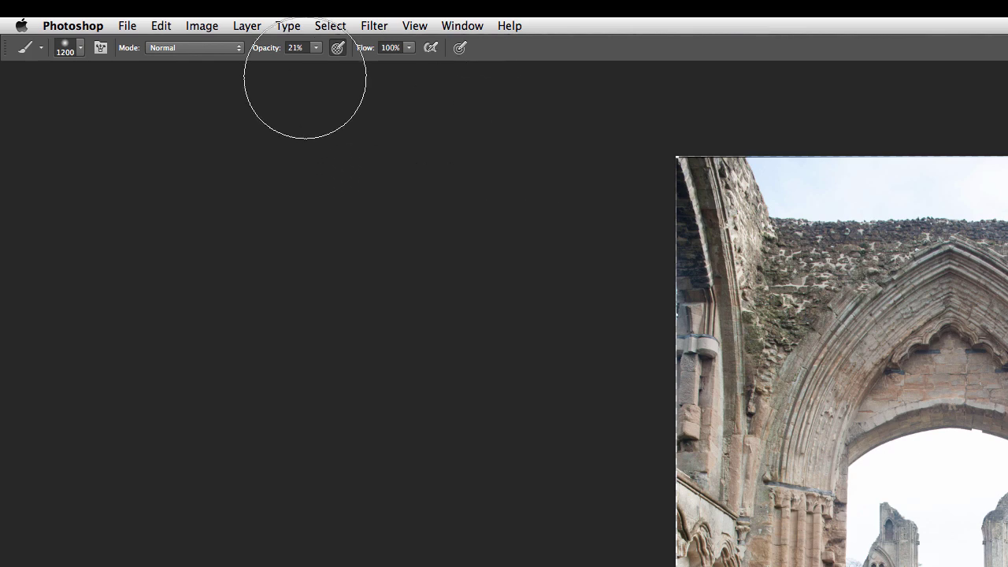
pyautogui.moveTo(316, 47); pyautogui.dragTo(315, 68)
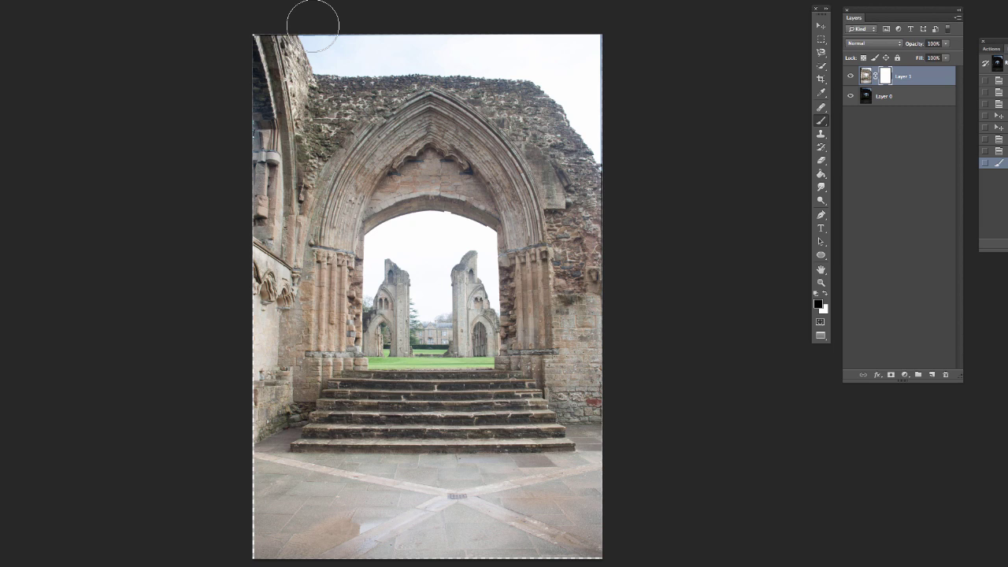
# - Paint soft black mask strokes across the top sky, then inside the arch with a smaller brush
pyautogui.moveTo(322, 31)
pyautogui.mouseDown()
pyautogui.moveTo(332, 54)
pyautogui.moveTo(481, 50)
pyautogui.moveTo(541, 60)
pyautogui.moveTo(608, 128)
pyautogui.moveTo(592, 35)
pyautogui.moveTo(605, 31)
pyautogui.moveTo(575, 99)
pyautogui.moveTo(603, 131)
pyautogui.moveTo(581, 74)
pyautogui.moveTo(537, 46)
pyautogui.moveTo(345, 45)
pyautogui.moveTo(325, 39)
pyautogui.moveTo(318, 13)
pyautogui.moveTo(349, 52)
pyautogui.moveTo(448, 51)
pyautogui.moveTo(555, 76)
pyautogui.moveTo(611, 152)
pyautogui.moveTo(599, 38)
pyautogui.moveTo(571, 52)
pyautogui.mouseUp()
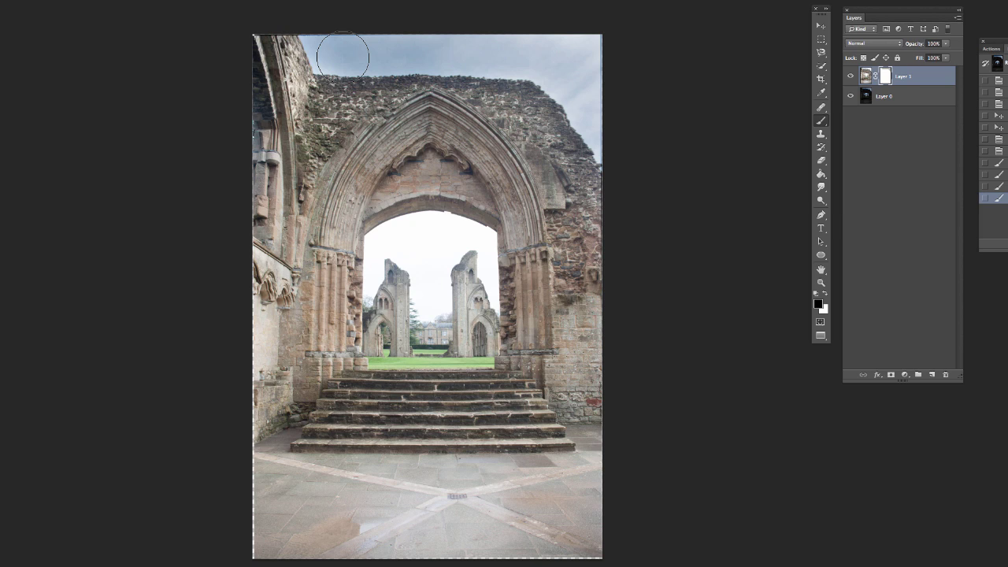
pyautogui.moveTo(573, 50)
pyautogui.mouseDown()
pyautogui.moveTo(574, 85)
pyautogui.moveTo(646, 153)
pyautogui.mouseUp()
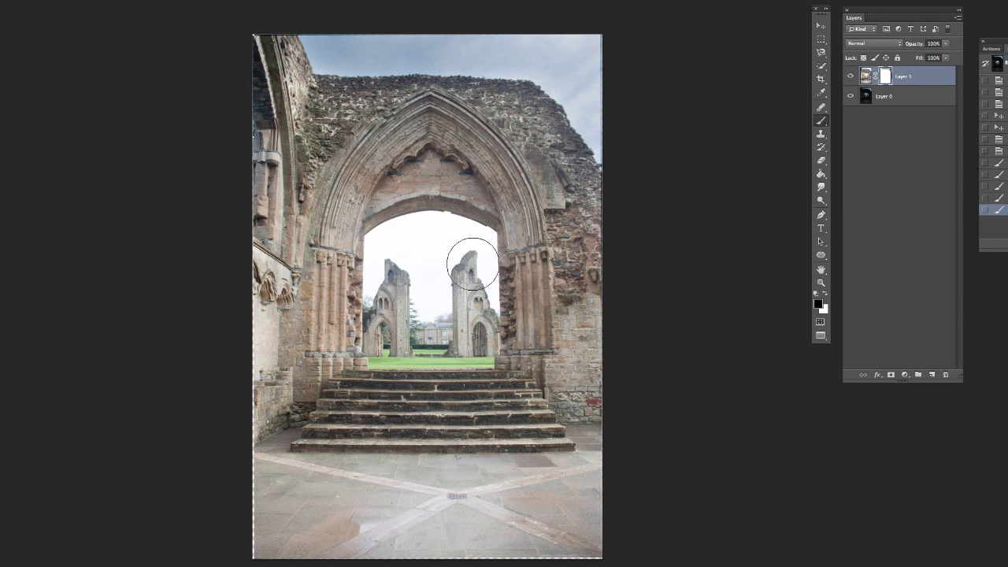
pyautogui.press('[')
pyautogui.press('[')
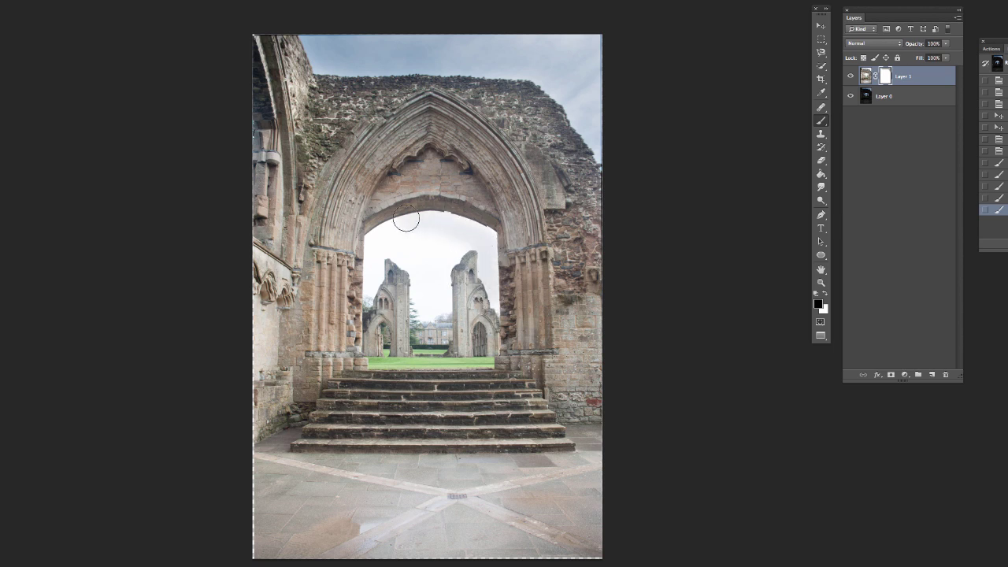
pyautogui.moveTo(406, 220)
pyautogui.mouseDown()
pyautogui.moveTo(374, 241)
pyautogui.moveTo(369, 287)
pyautogui.moveTo(412, 248)
pyautogui.moveTo(418, 304)
pyautogui.moveTo(468, 241)
pyautogui.moveTo(405, 234)
pyautogui.moveTo(471, 260)
pyautogui.mouseUp()
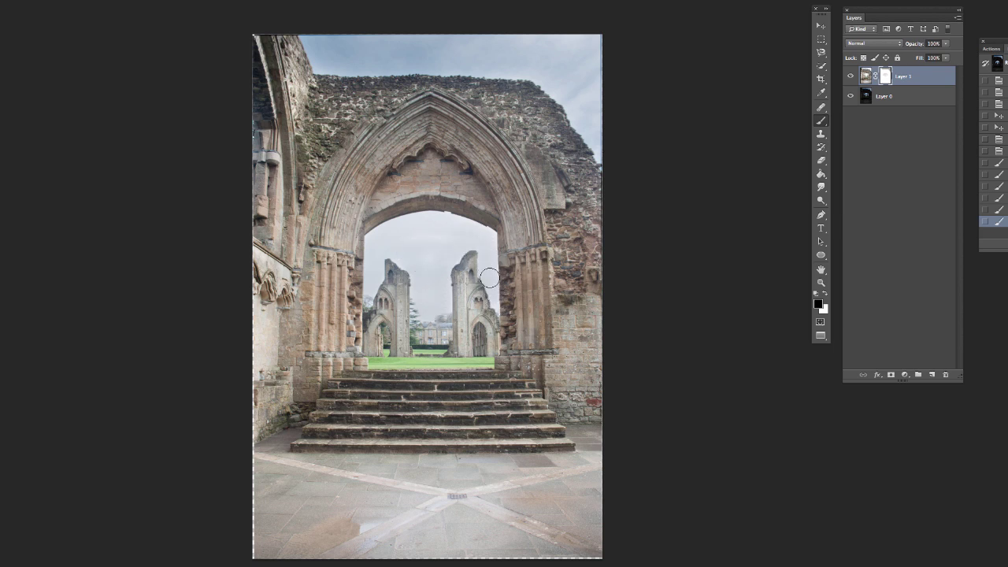
pyautogui.moveTo(377, 239); pyautogui.dragTo(404, 272)
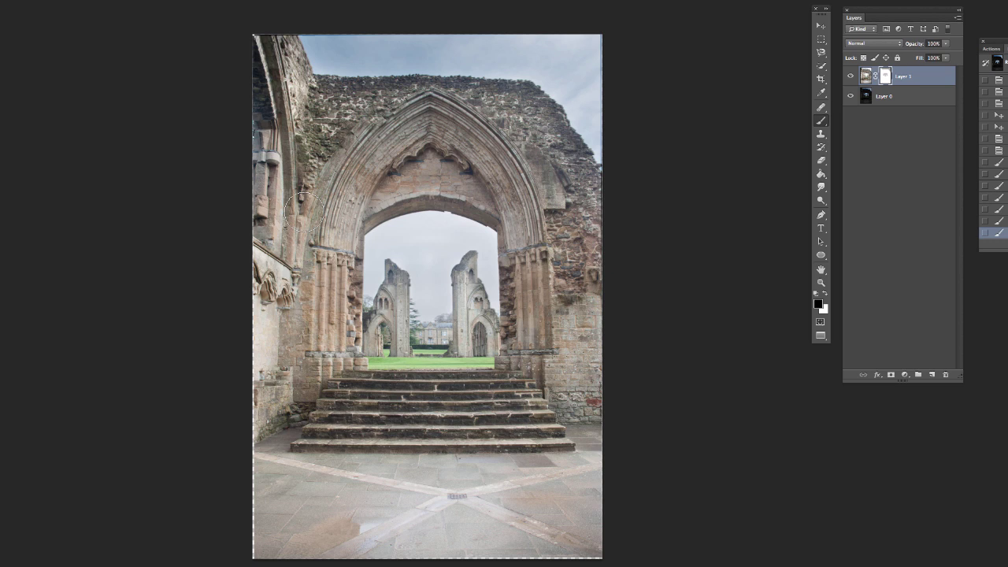
pyautogui.click(429, 341)
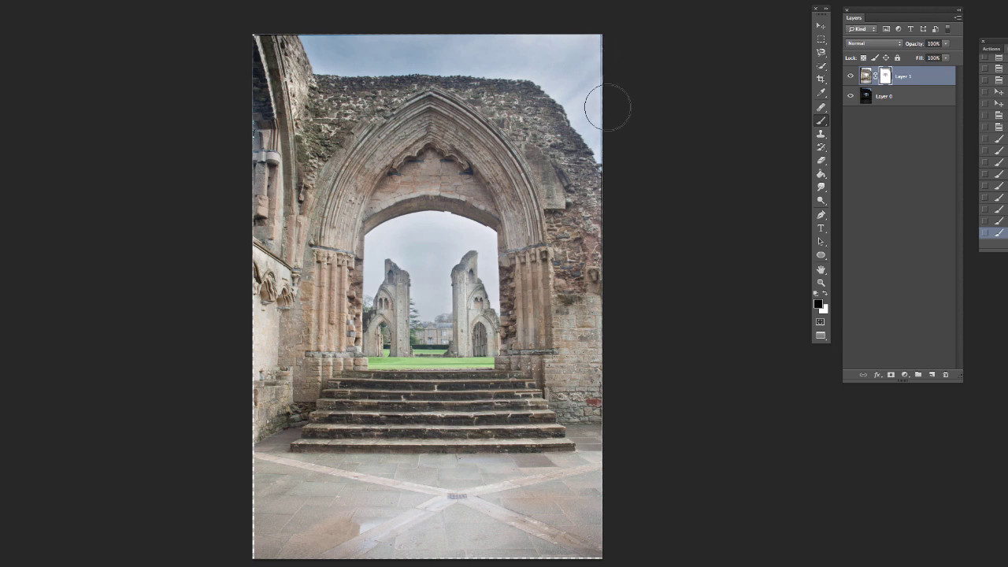
# - Paint the mask along the top, the right and left walls, and across the floor
pyautogui.moveTo(607, 107); pyautogui.dragTo(578, 63)
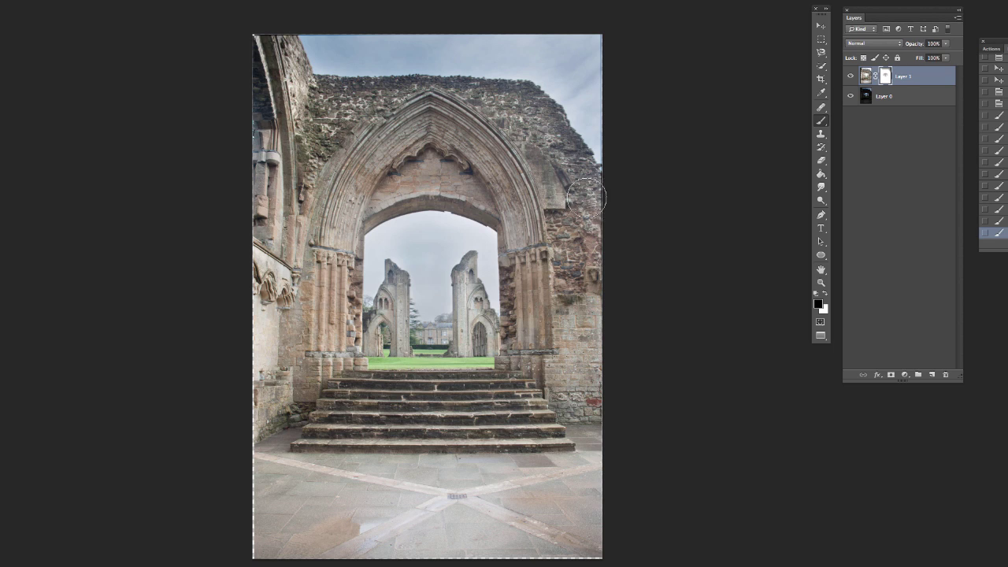
pyautogui.moveTo(604, 189); pyautogui.dragTo(589, 419)
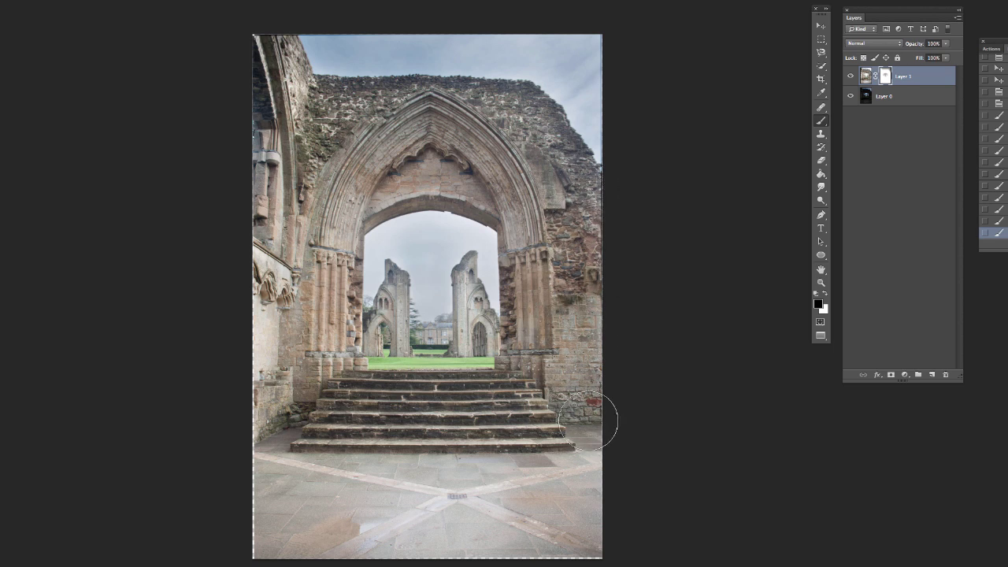
pyautogui.moveTo(277, 158); pyautogui.dragTo(272, 293)
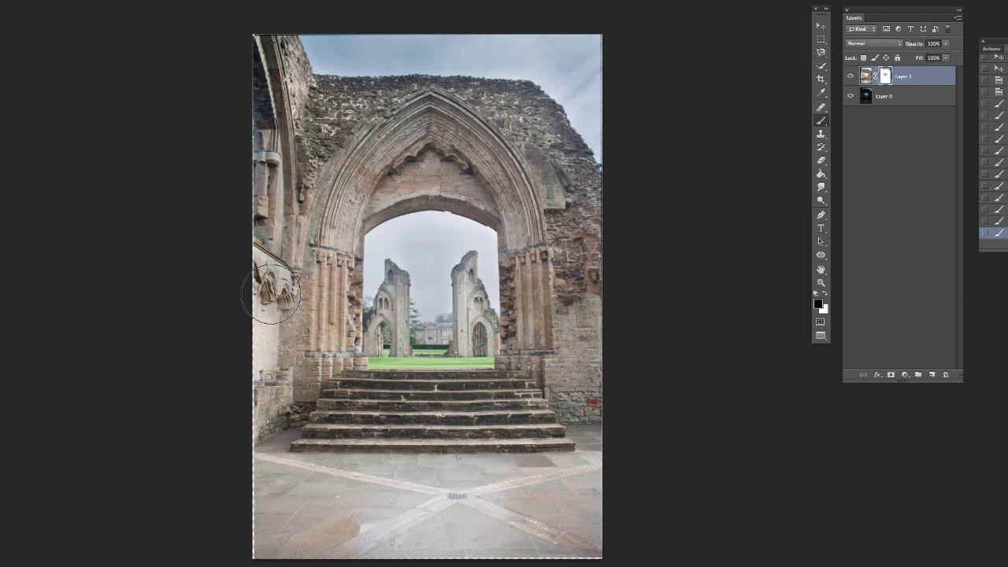
pyautogui.moveTo(280, 75)
pyautogui.mouseDown()
pyautogui.moveTo(273, 387)
pyautogui.moveTo(232, 466)
pyautogui.mouseUp()
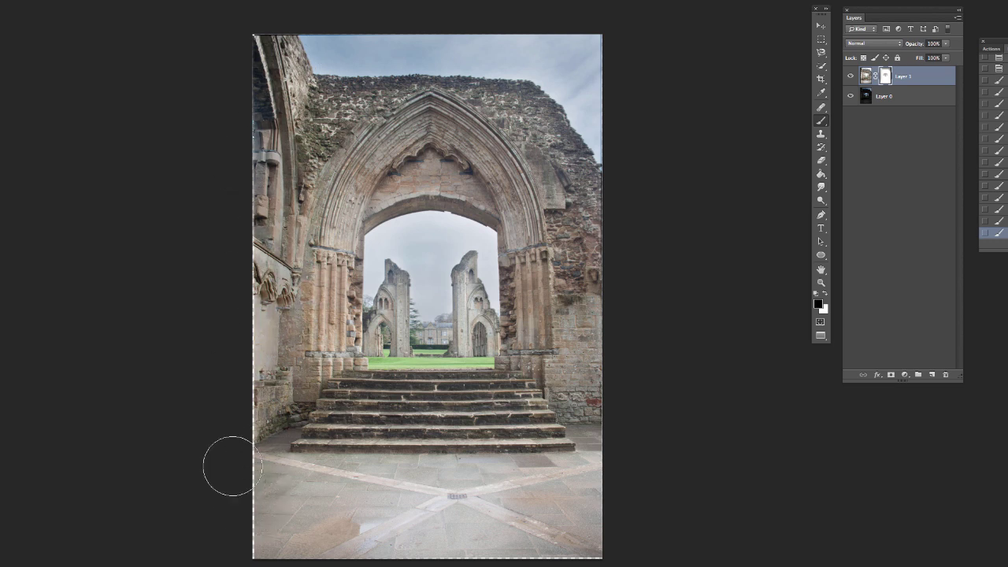
pyautogui.moveTo(281, 496)
pyautogui.mouseDown()
pyautogui.moveTo(379, 550)
pyautogui.moveTo(562, 524)
pyautogui.moveTo(589, 508)
pyautogui.moveTo(396, 553)
pyautogui.moveTo(246, 485)
pyautogui.moveTo(363, 531)
pyautogui.moveTo(574, 513)
pyautogui.mouseUp()
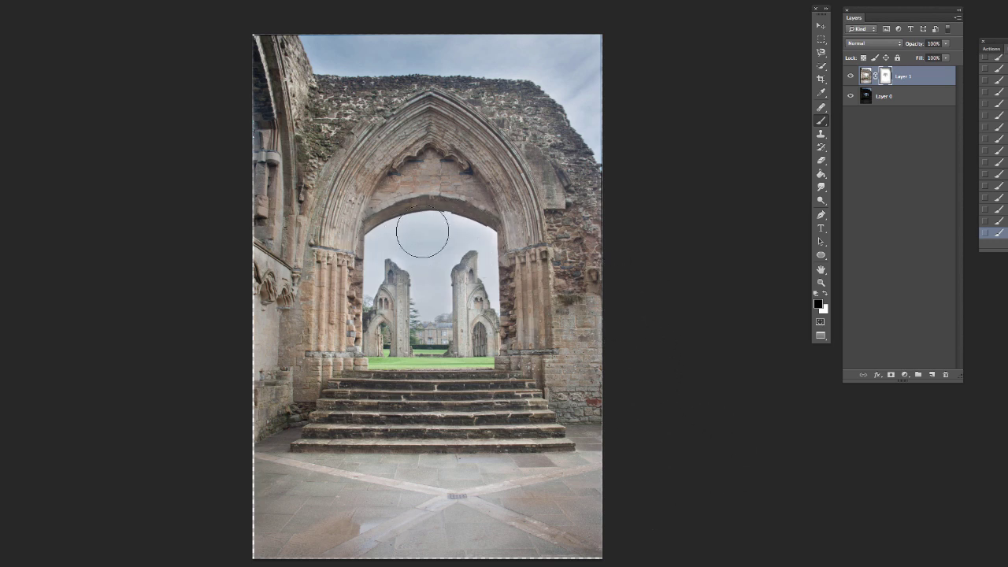
pyautogui.press('[')
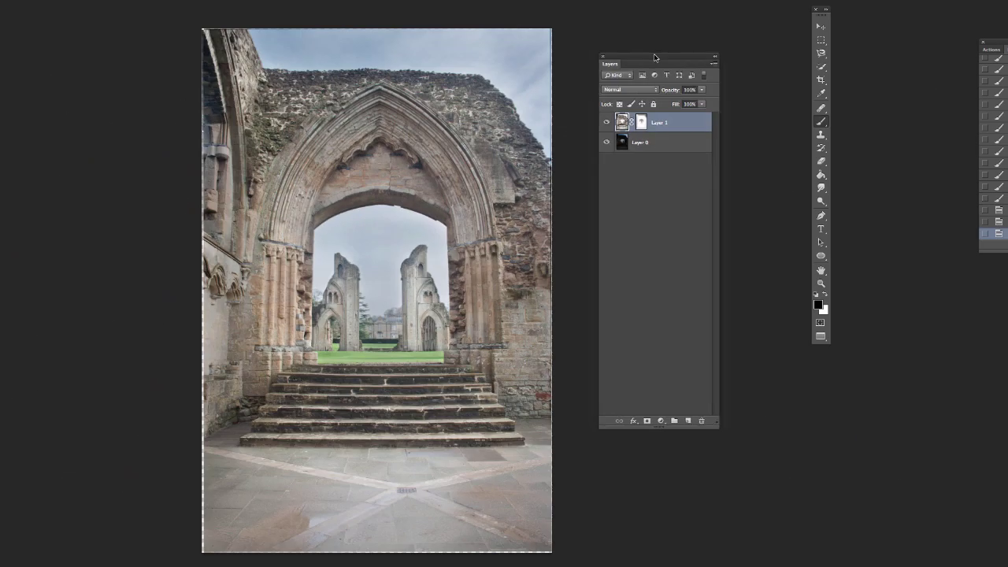
pyautogui.moveTo(653, 48); pyautogui.dragTo(635, 76)
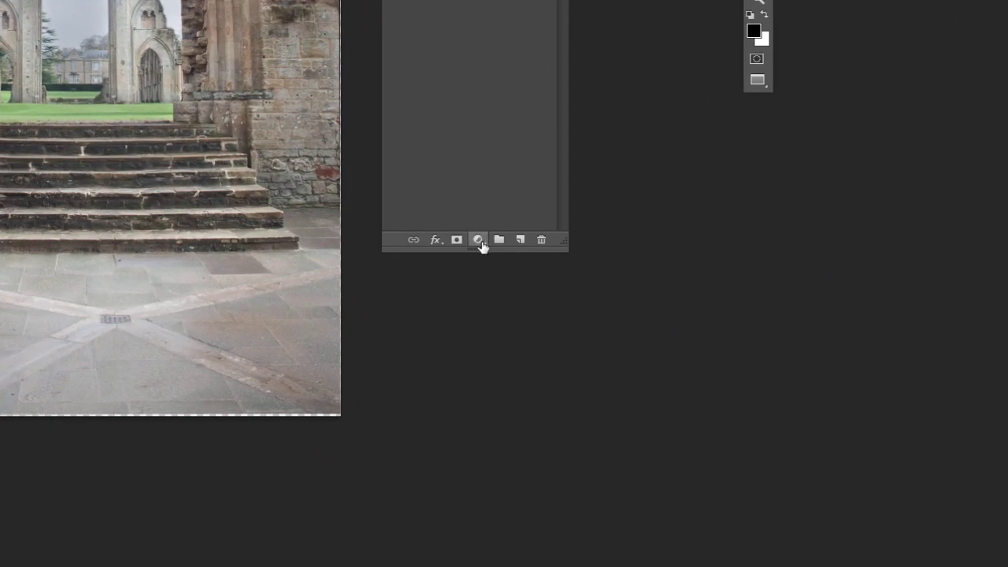
# - Add a Levels adjustment layer and pull in the black and white points for contrast
pyautogui.click(479, 240)
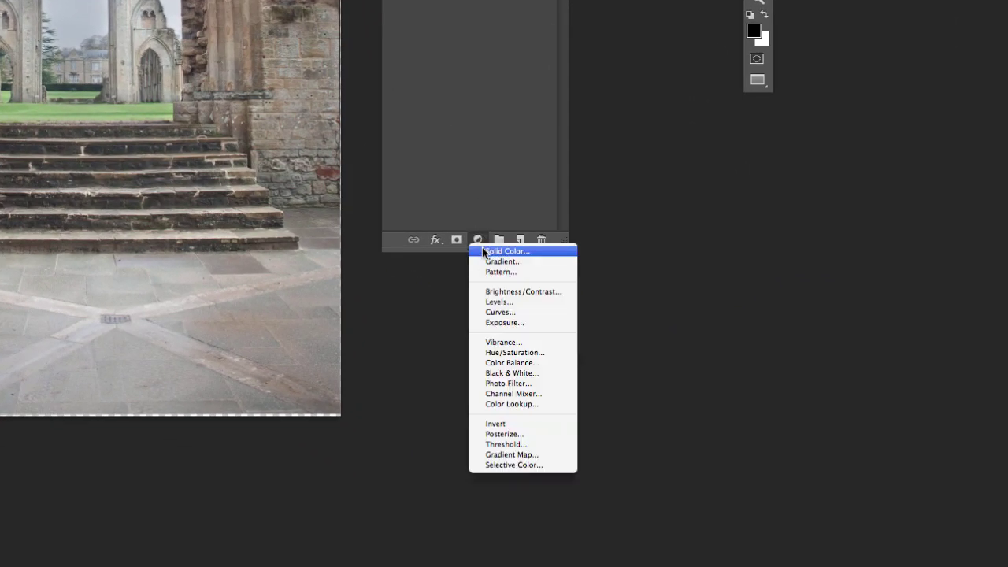
pyautogui.click(497, 313)
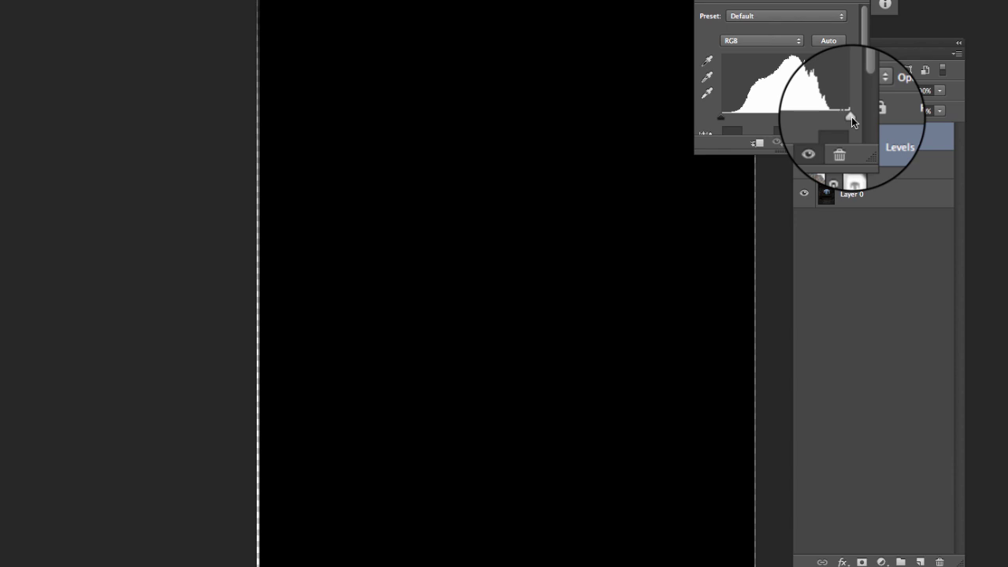
pyautogui.keyDown('alt'); pyautogui.click(852, 116); pyautogui.keyUp('alt')
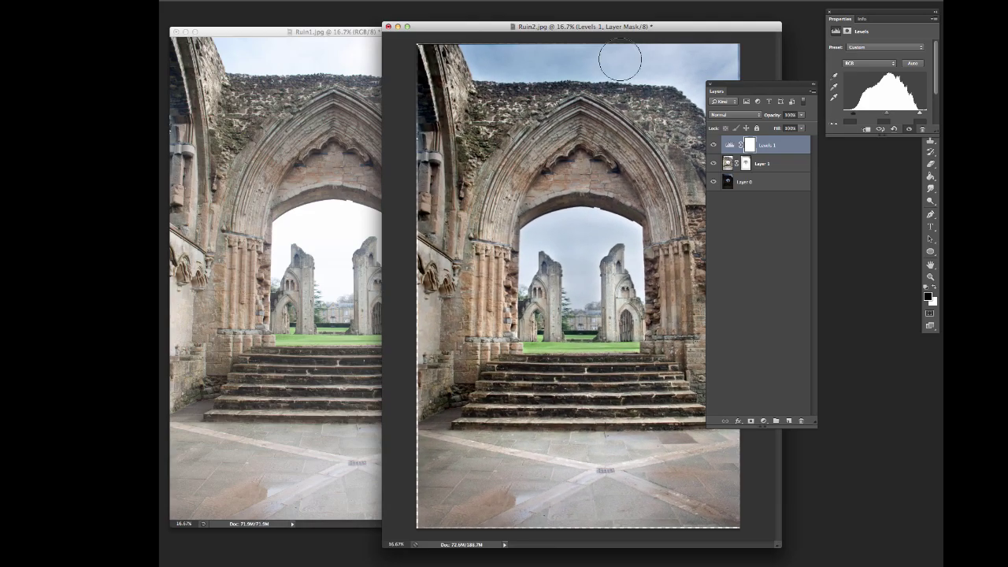
# - Place Ruin1 and the blended Ruin2 side by side, with the Layers panel at the right edge
pyautogui.moveTo(614, 29); pyautogui.dragTo(603, 29)
pyautogui.moveTo(258, 34); pyautogui.dragTo(188, 30)
pyautogui.moveTo(741, 86); pyautogui.dragTo(1007, 87)
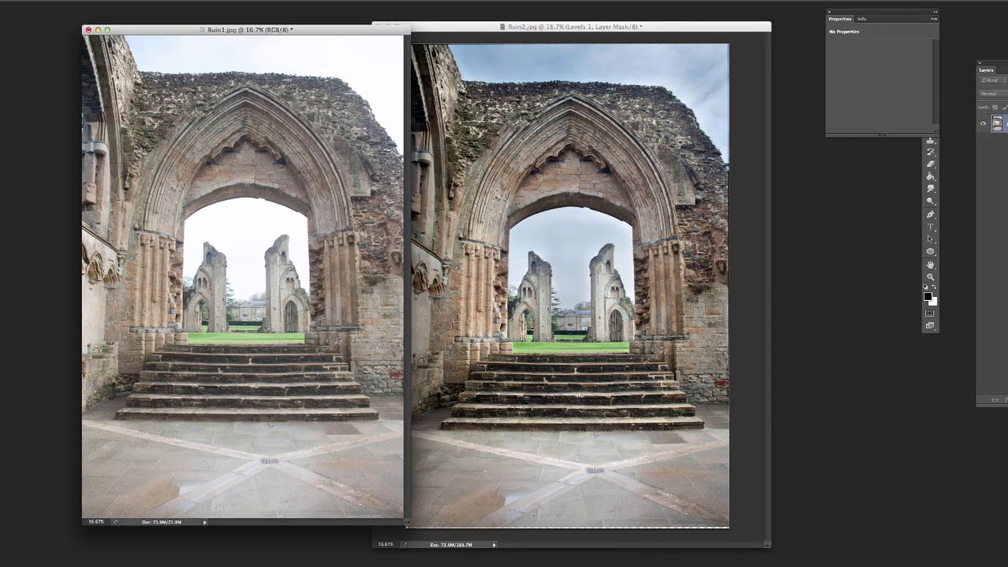
pyautogui.moveTo(738, 31); pyautogui.dragTo(756, 30)
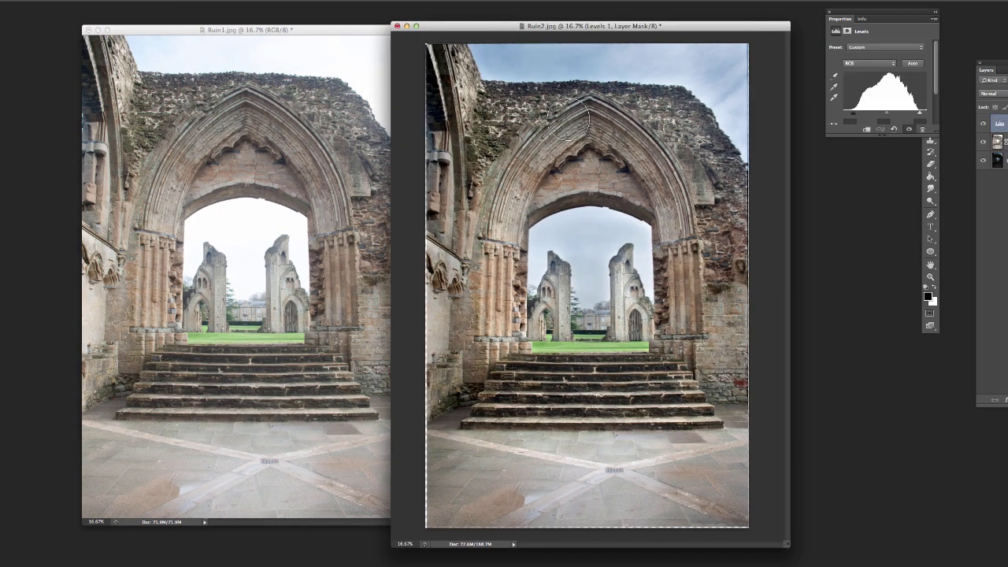